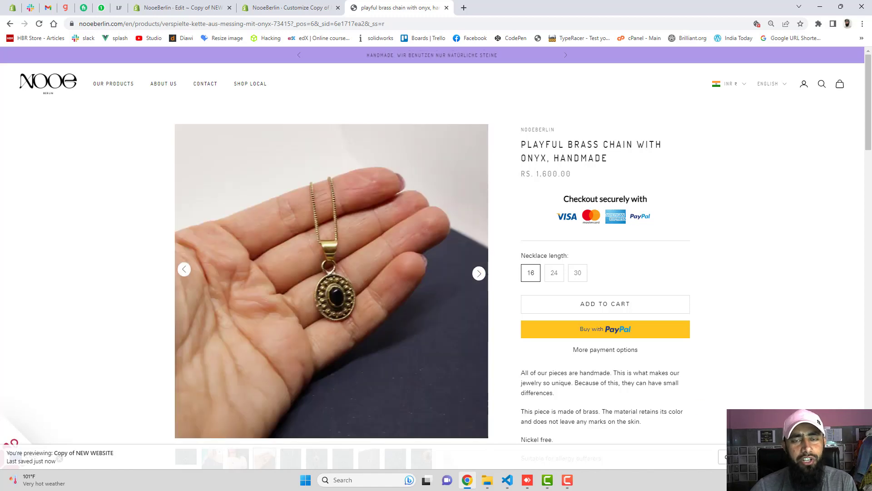
- Step through the product images with the slider arrows and thumbnails, back to the first image
left_click(479, 273)
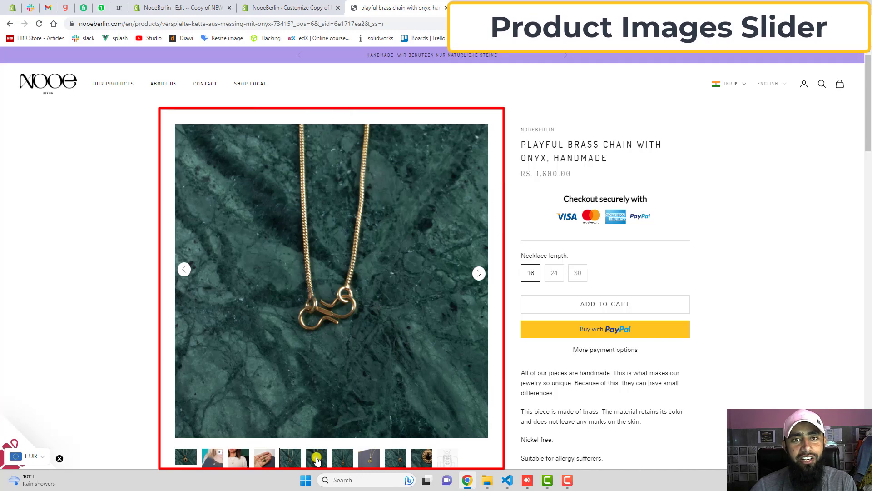
left_click(321, 458)
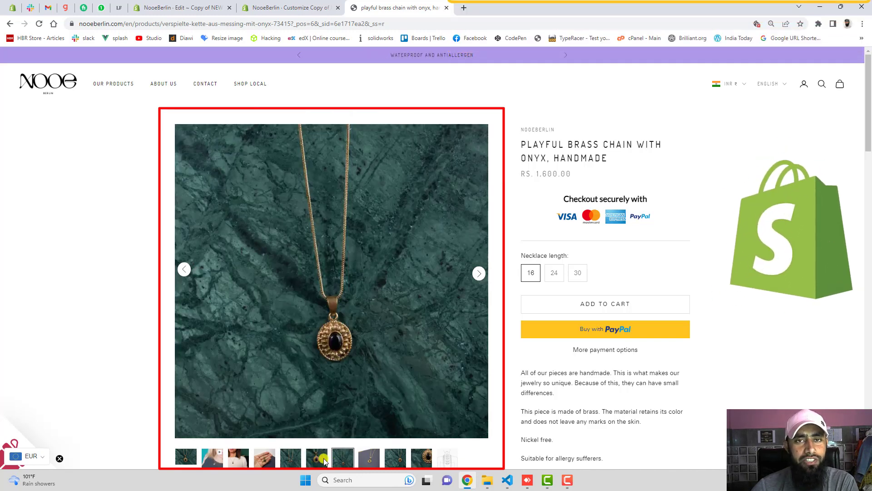
left_click(239, 459)
left_click(186, 458)
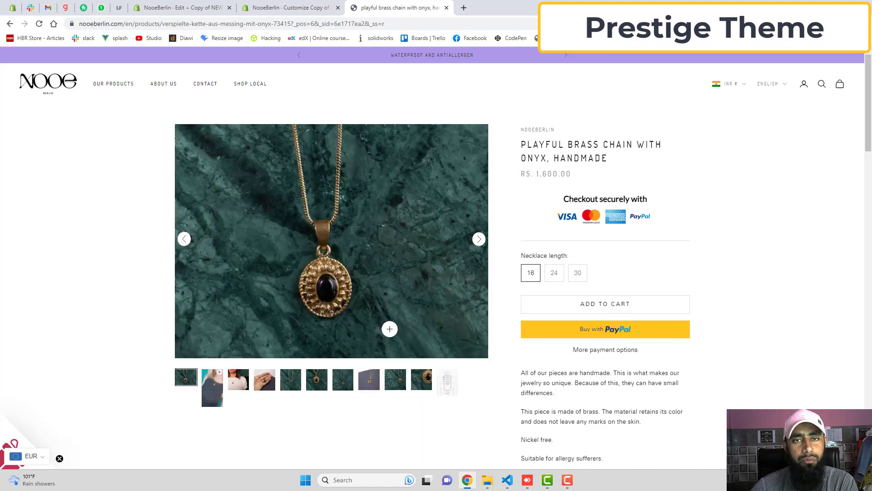
- Inspect the page in developer tools and preview it at mobile size
right_click(528, 199)
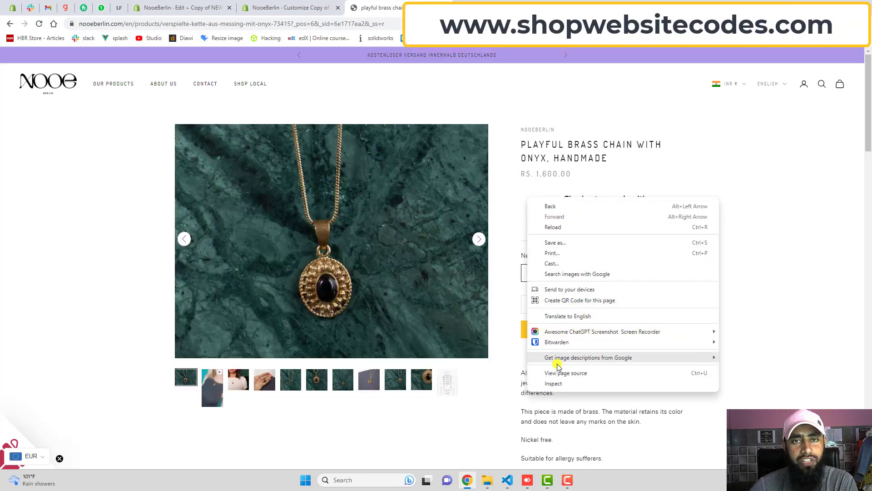
left_click(556, 383)
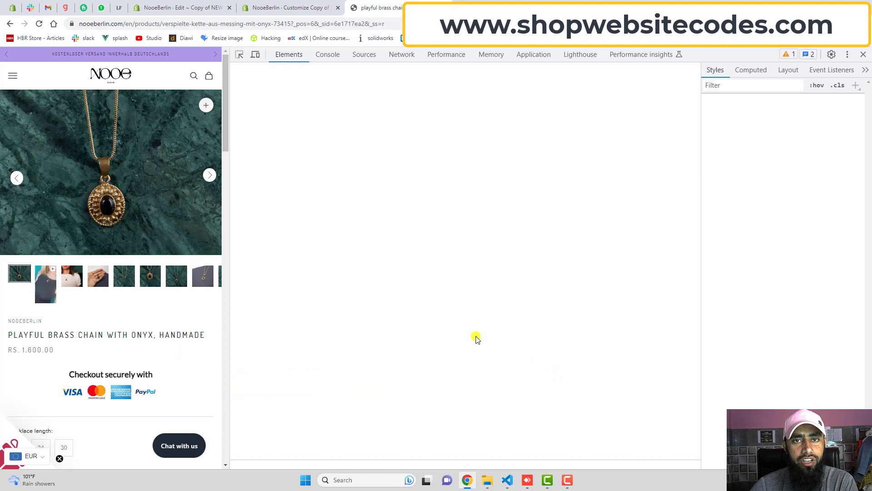
left_click(256, 54)
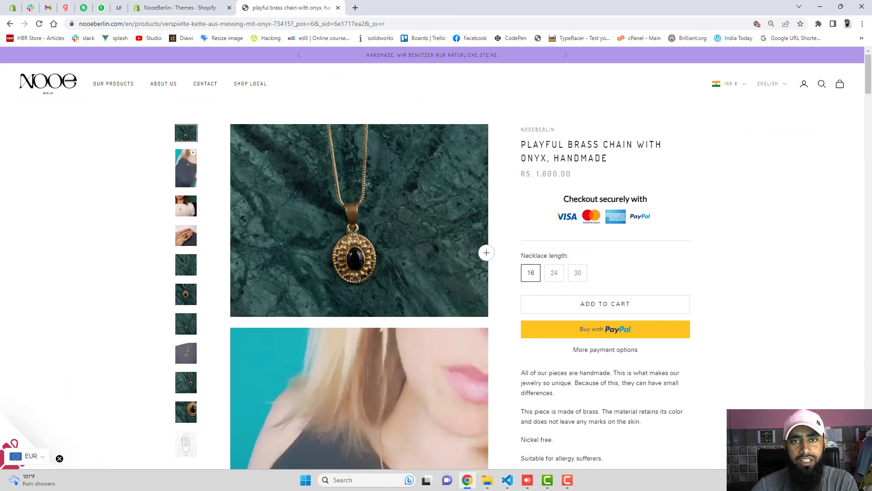
left_click_drag(869, 75, 869, 49)
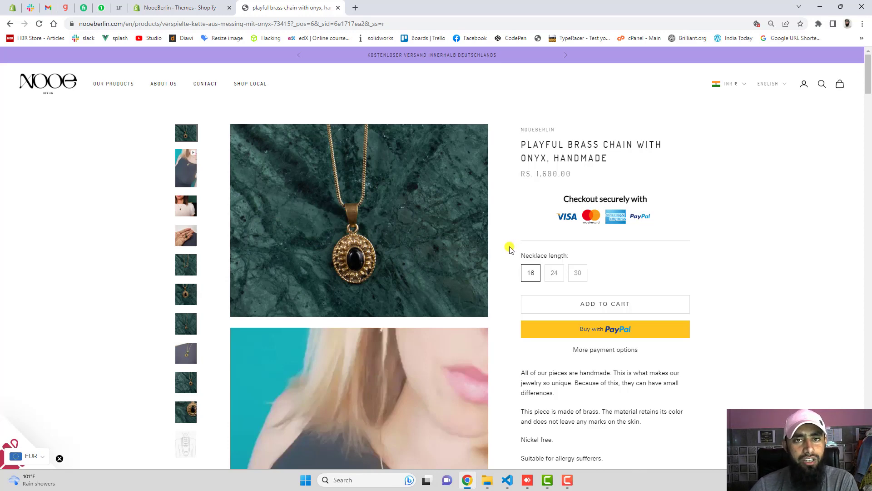
- Switch to the Themes admin page and scroll to check the Copy of NEW WEBSITE draft in the library
left_click(182, 7)
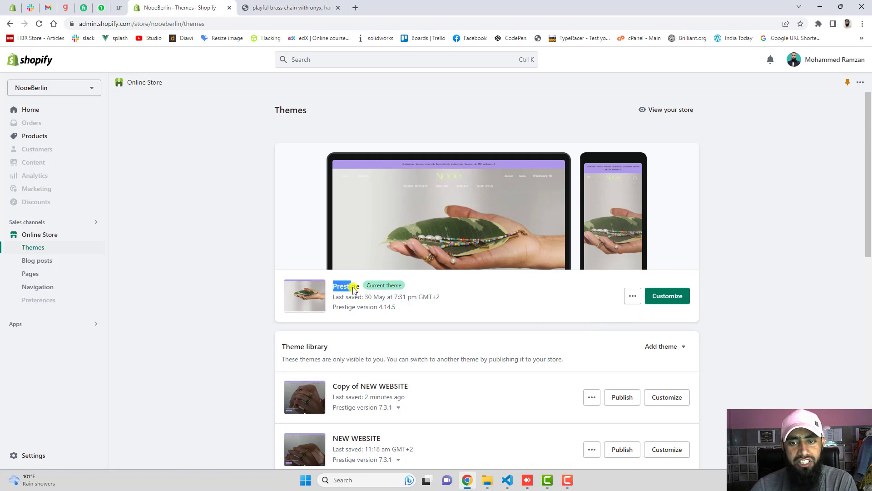
left_click(444, 333)
scroll(348, 294, "down", 3)
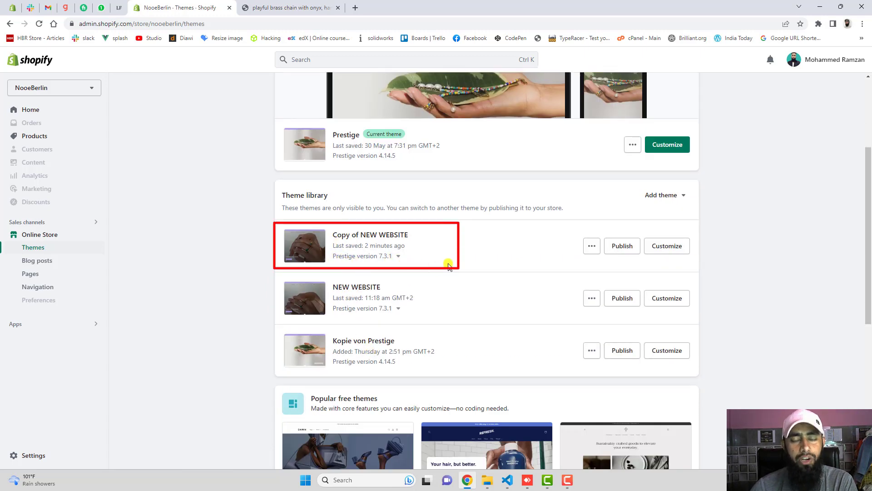
scroll(436, 268, "up", 3)
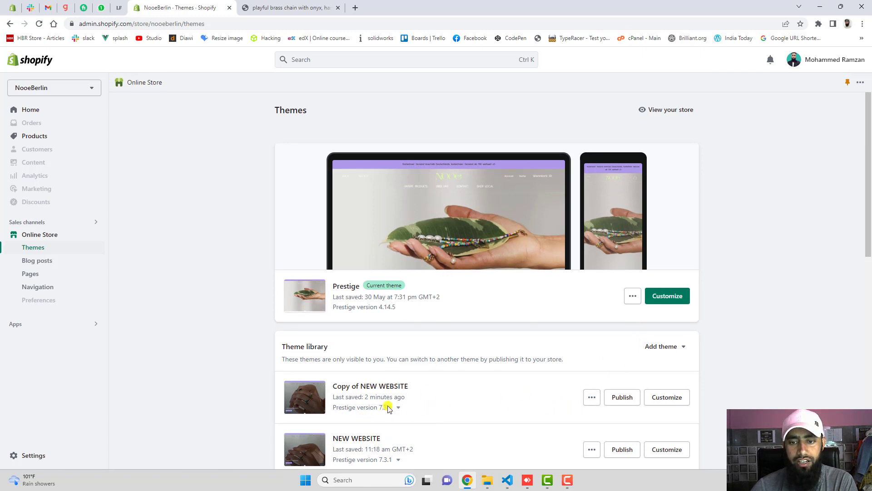
- Open Edit code for Copy of NEW WEBSITE and load product-gallery.liquid from the Snippets folder
left_click(592, 397)
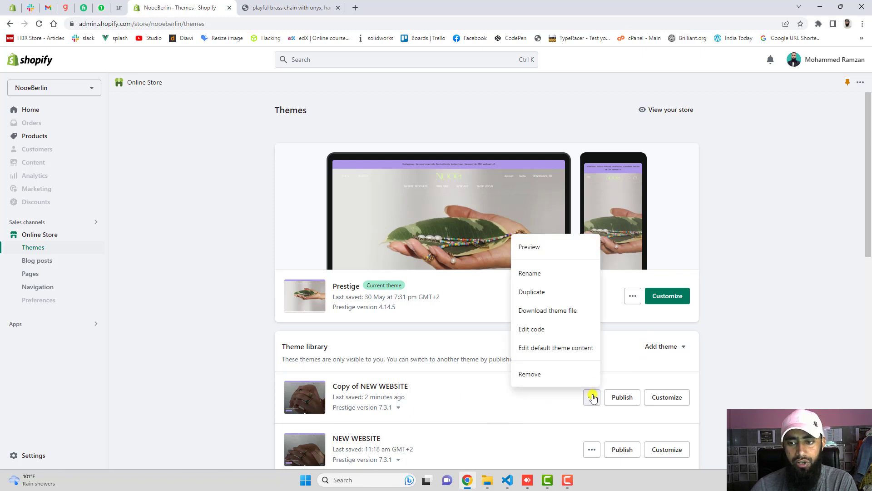
left_click(538, 328)
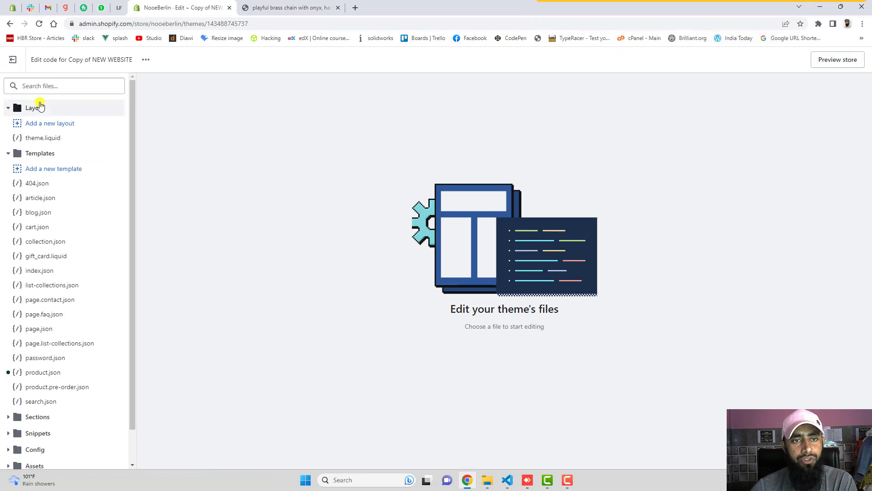
left_click(38, 107)
left_click(41, 124)
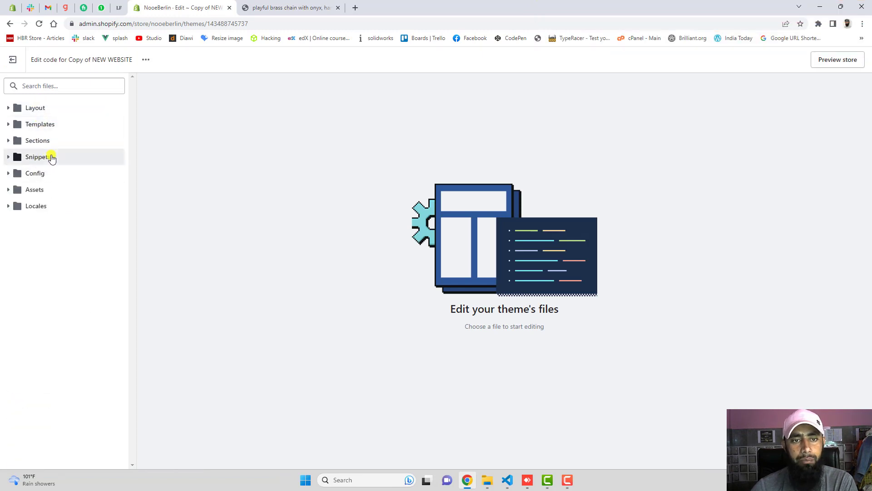
left_click(51, 157)
scroll(56, 220, "down", 7)
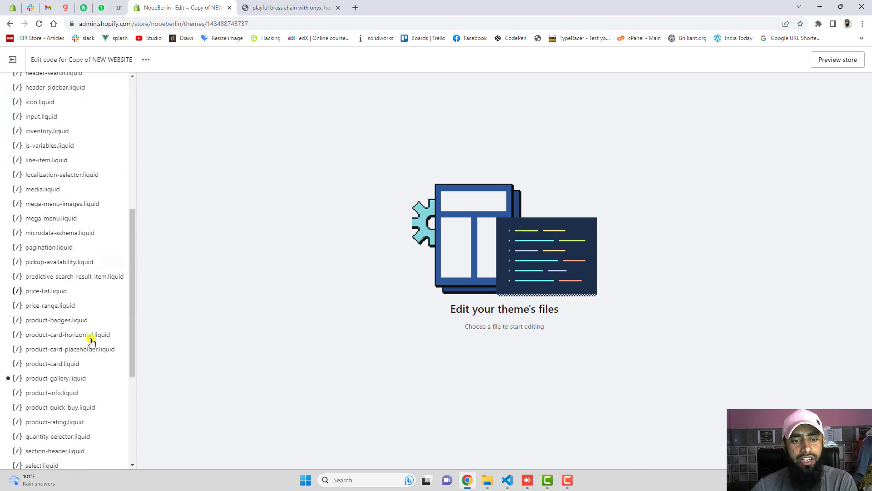
left_click(53, 379)
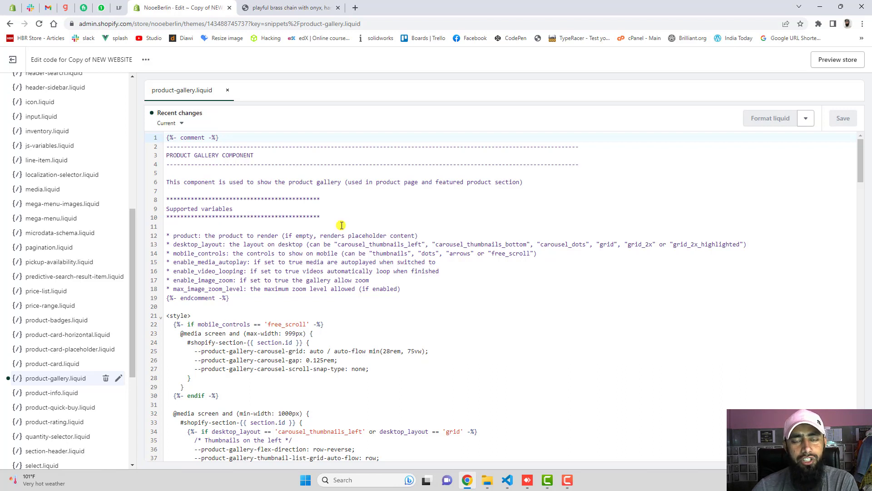
- Open product-gallery.liquid.txt from the latest-theme folder in VS Code and select all its code
left_click(486, 483)
left_click(559, 425)
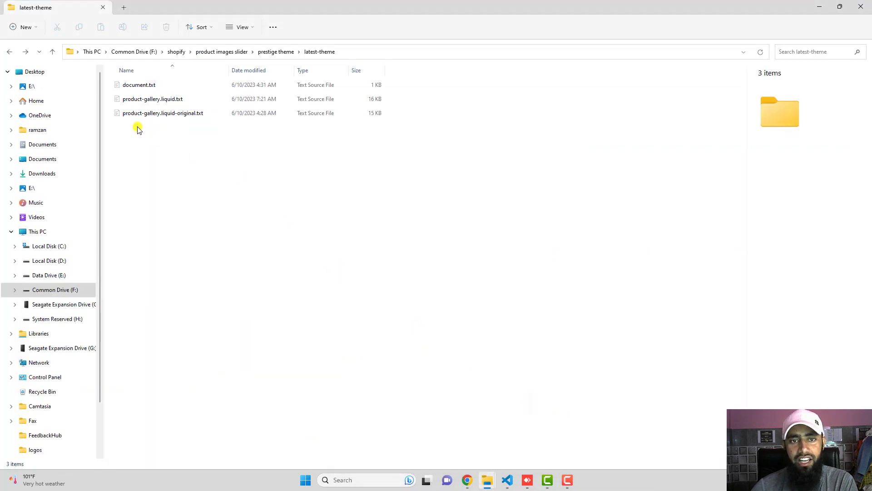
left_click(135, 101)
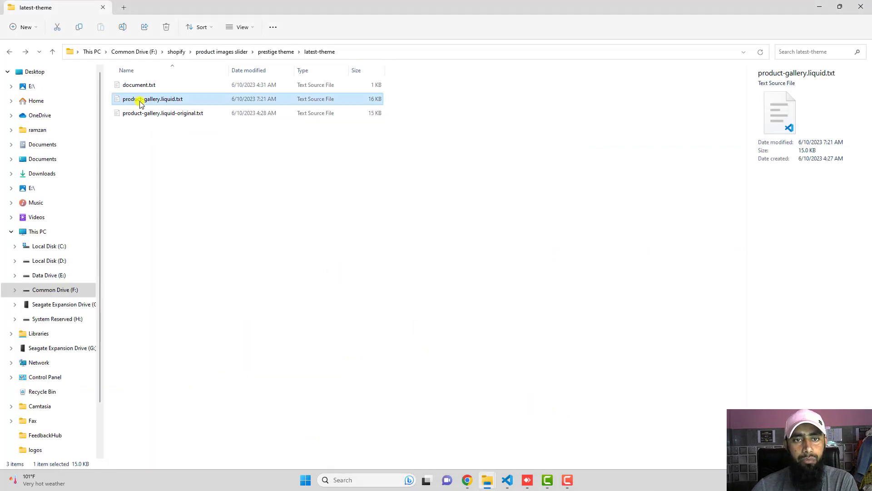
double_click(169, 100)
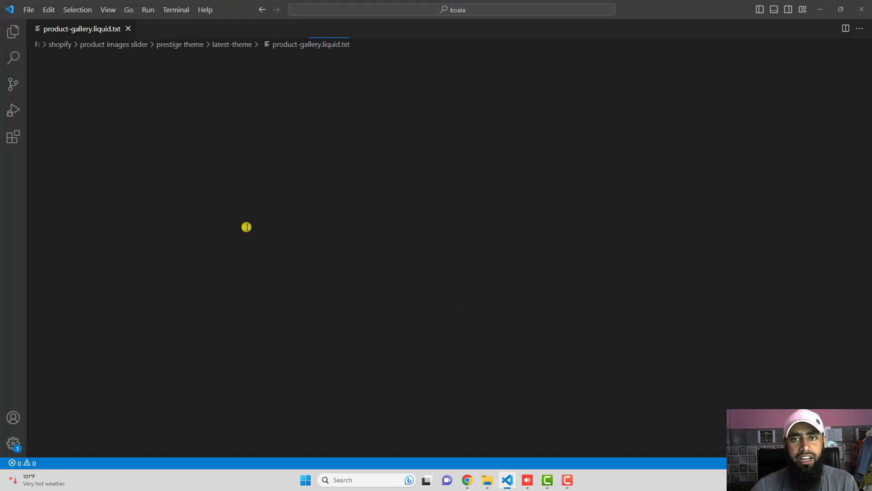
left_click(221, 113)
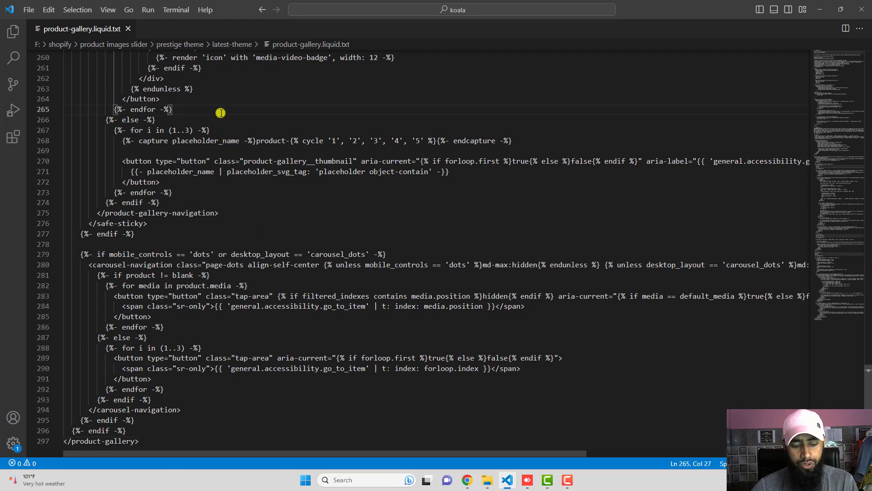
key("ctrl+a")
- Swap the old product-gallery.liquid code for the pasted 297-line version and save it
left_click(466, 479)
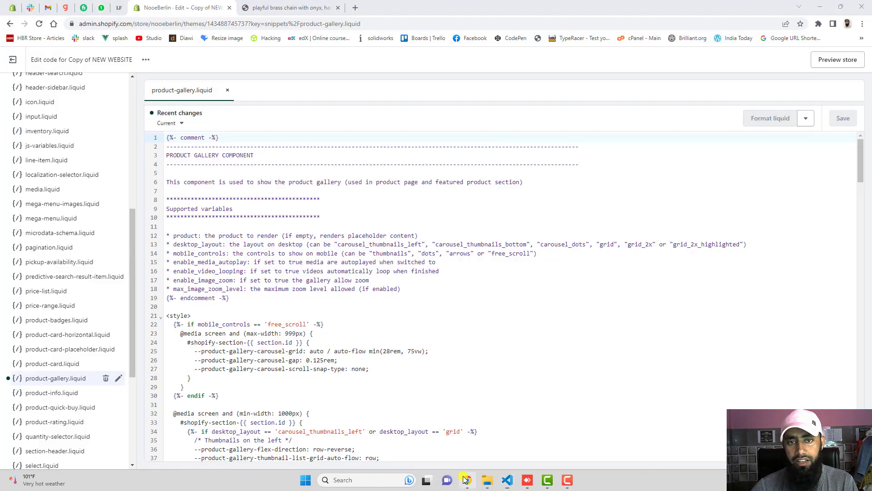
left_click(269, 152)
key("ctrl+a")
key("BackSpace")
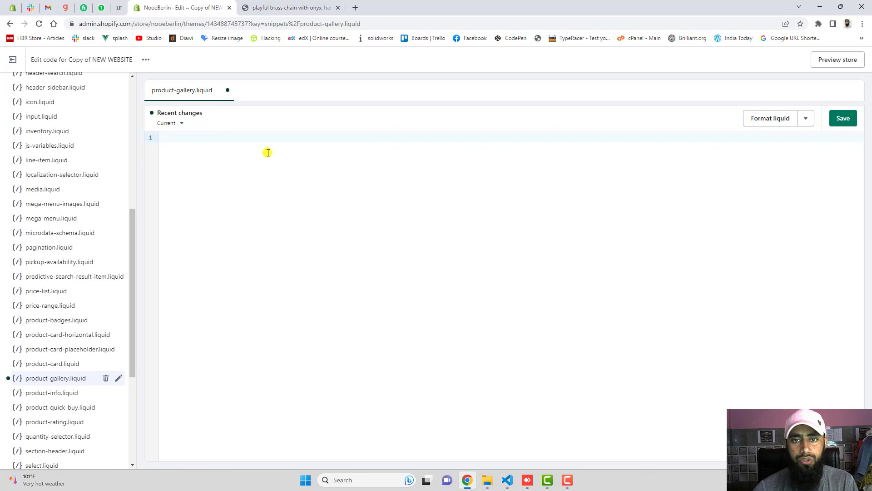
key("ctrl+v")
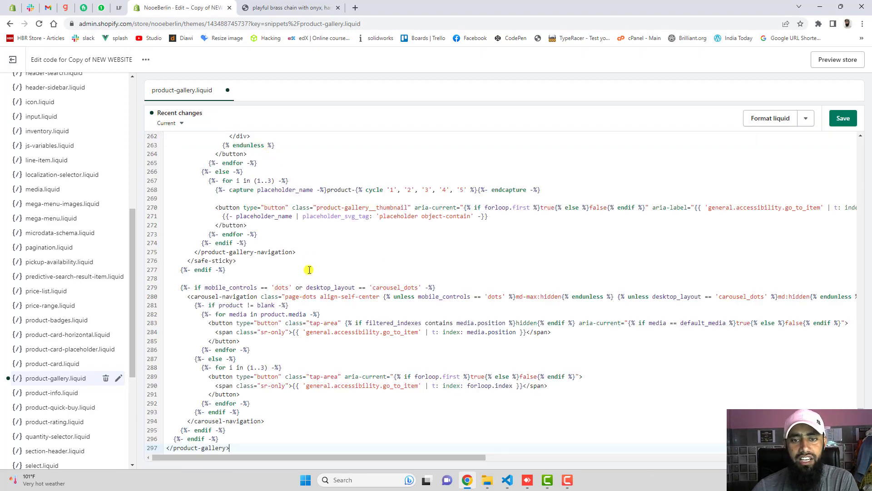
left_click(843, 118)
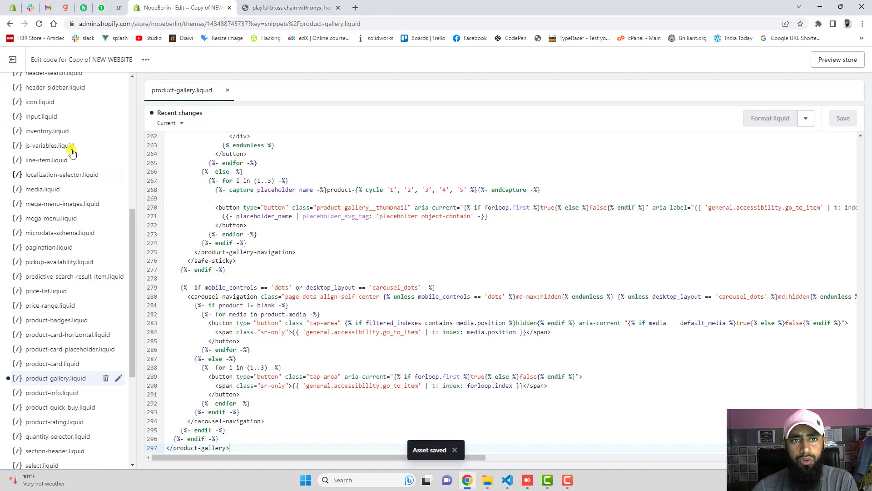
left_click(19, 60)
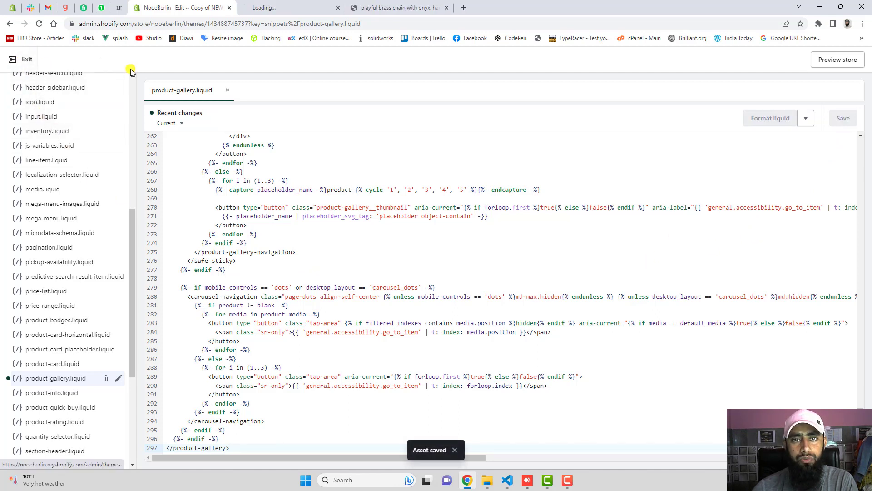
- Close the snippet, launch the Copy of NEW WEBSITE customizer, and open the page selector
left_click(229, 91)
left_click(263, 8)
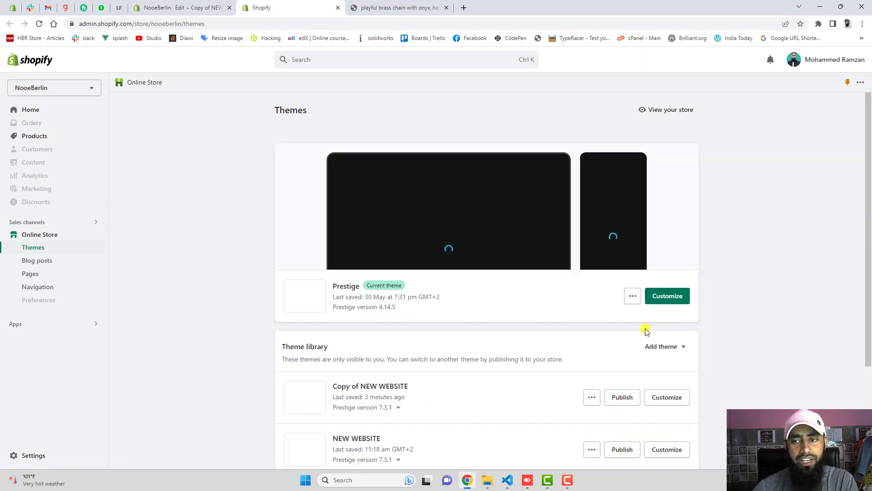
left_click(670, 298)
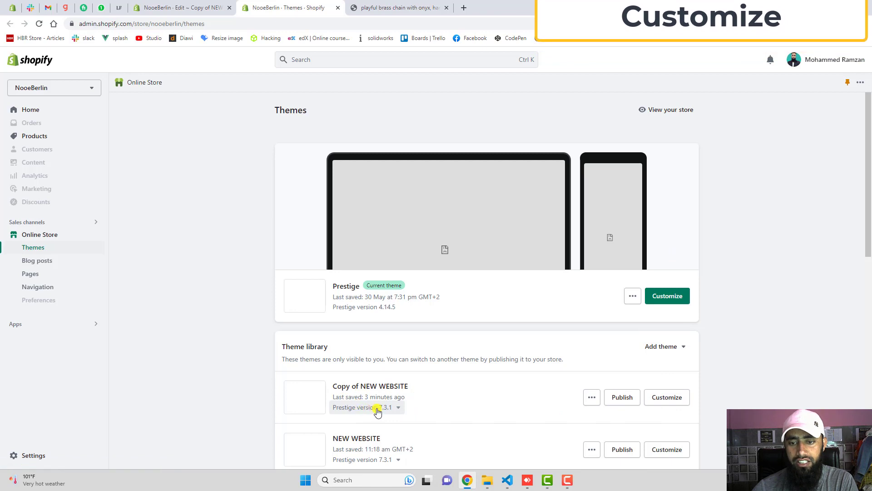
left_click(667, 397)
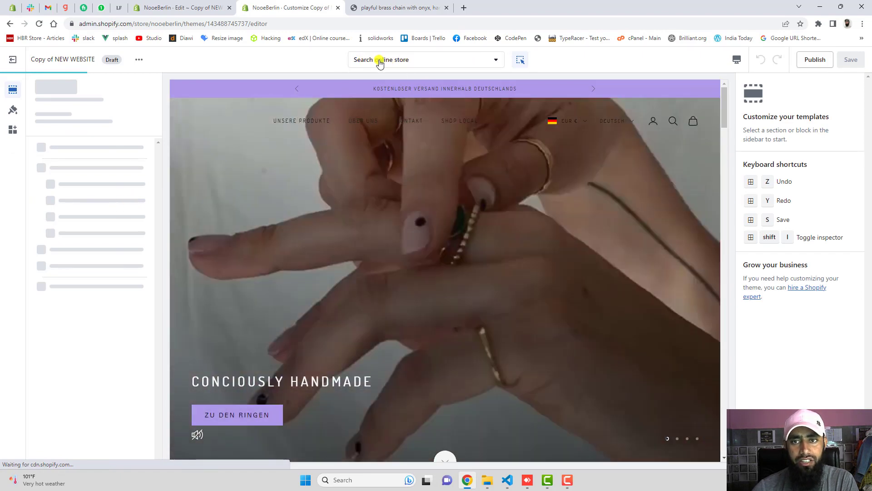
left_click(393, 64)
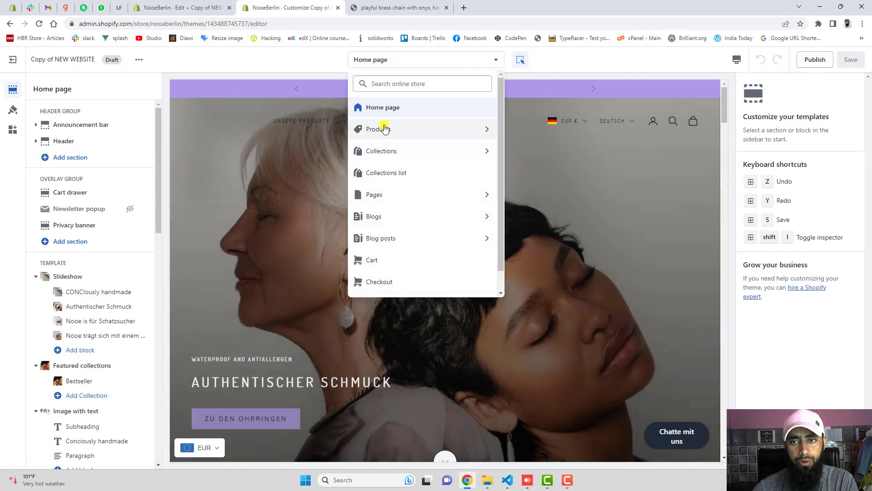
- Open the Default product template and its Product page section settings
left_click(381, 128)
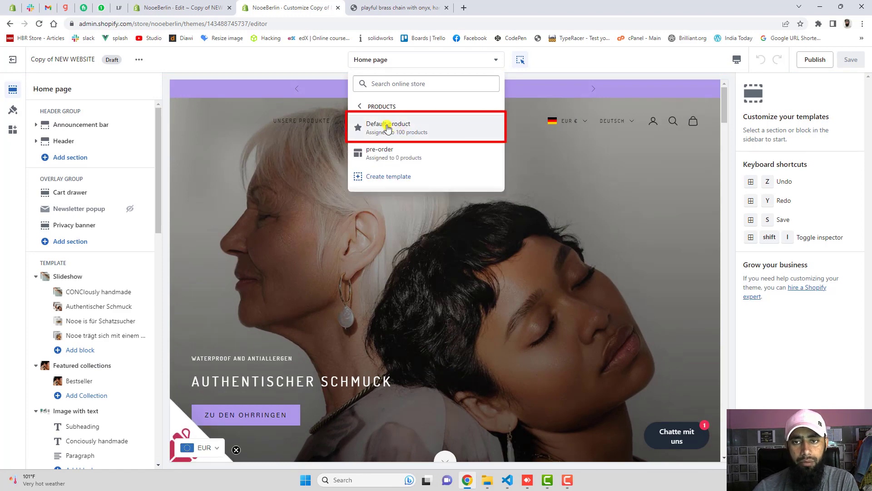
left_click(388, 127)
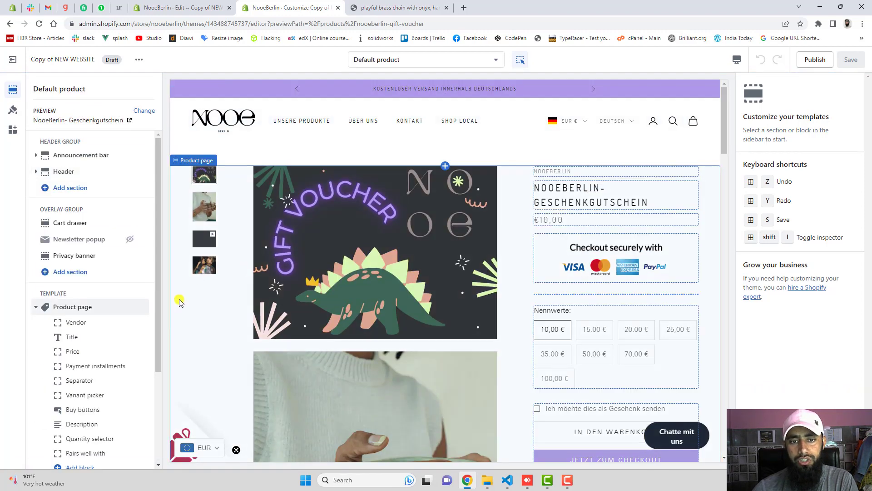
left_click(179, 301)
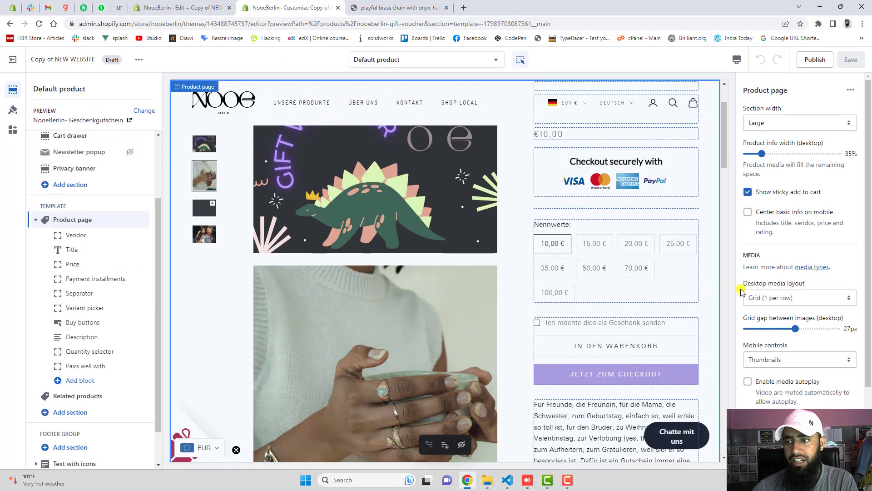
- Set Desktop media layout to Thumbnails bottom (carousel) and keep Mobile controls as Thumbnails
left_click(773, 297)
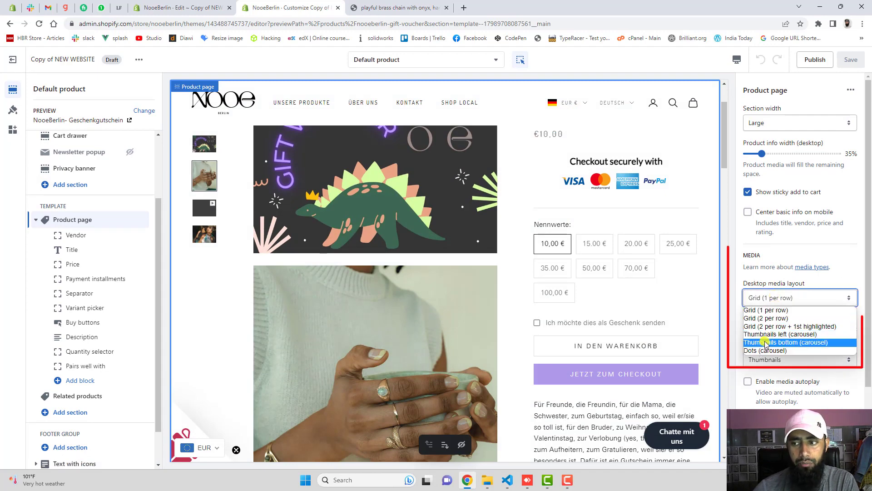
left_click(766, 343)
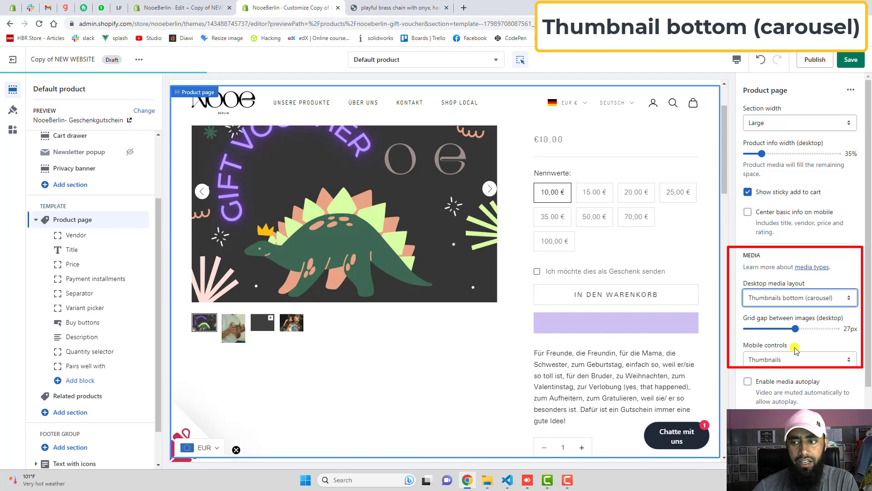
left_click(751, 359)
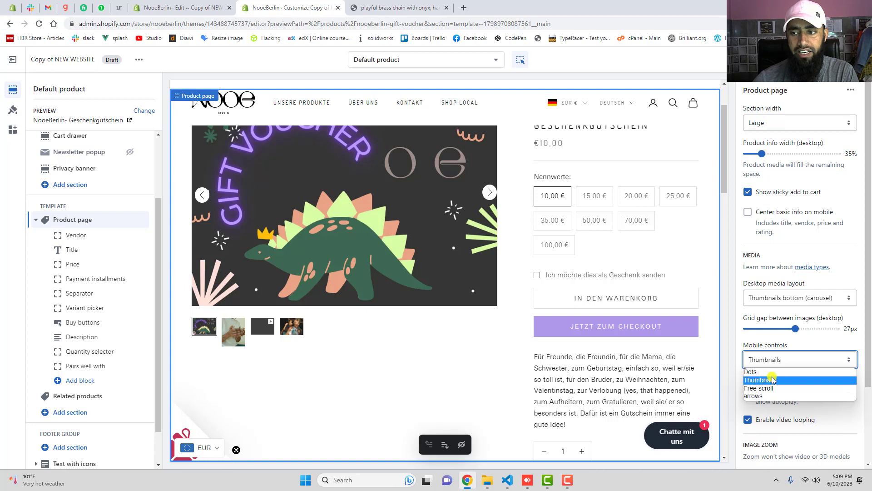
left_click(756, 382)
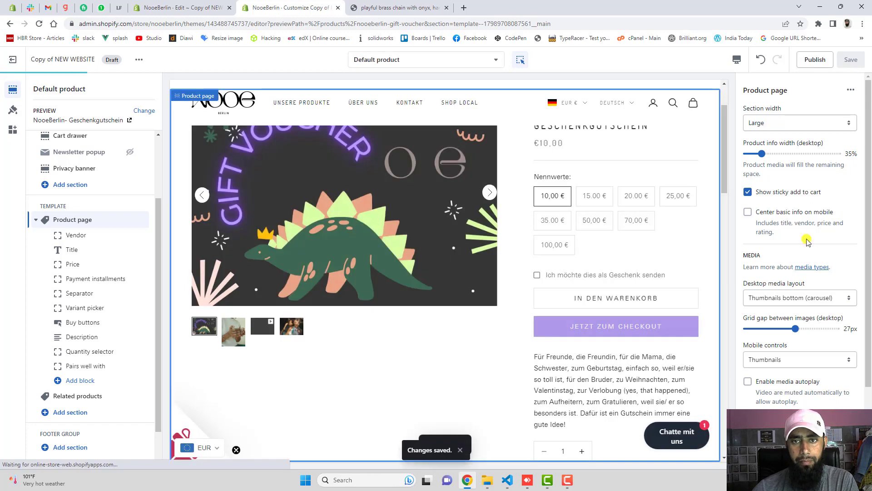
left_click(381, 4)
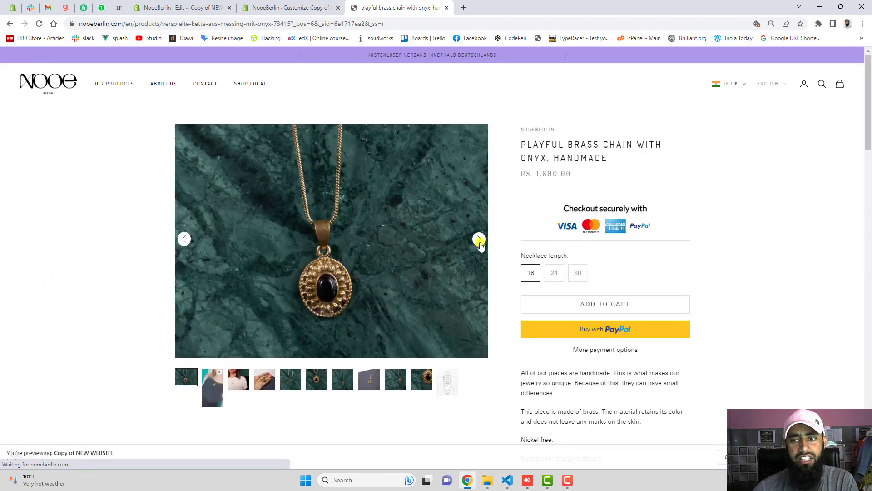
- Test the carousel arrows and thumbnails, finishing on the photo of the woman in the white T-shirt
left_click(478, 239)
left_click(184, 362)
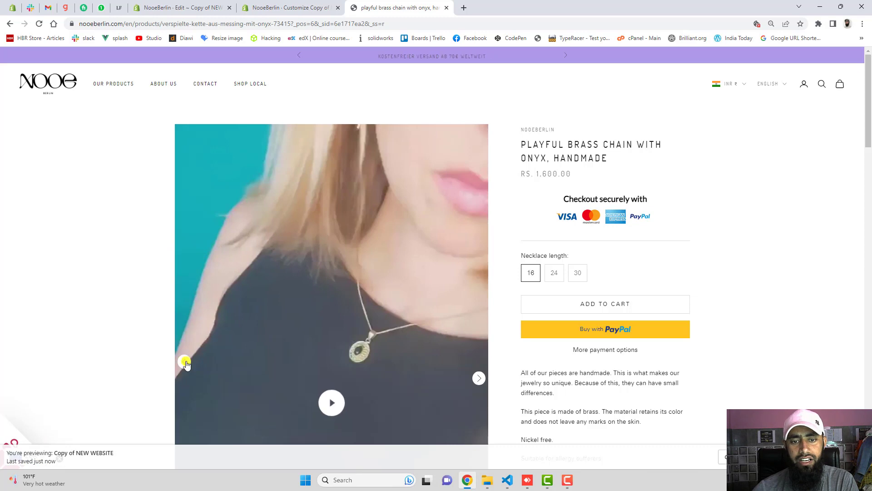
left_click(479, 241)
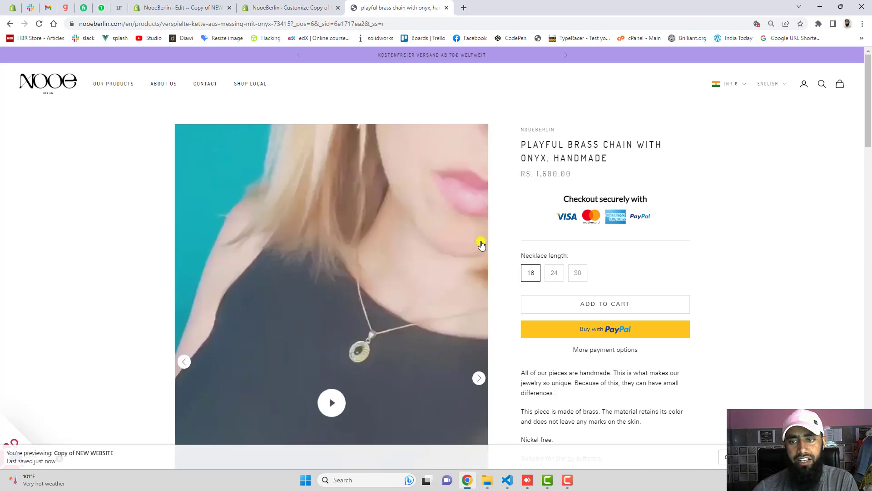
left_click(479, 378)
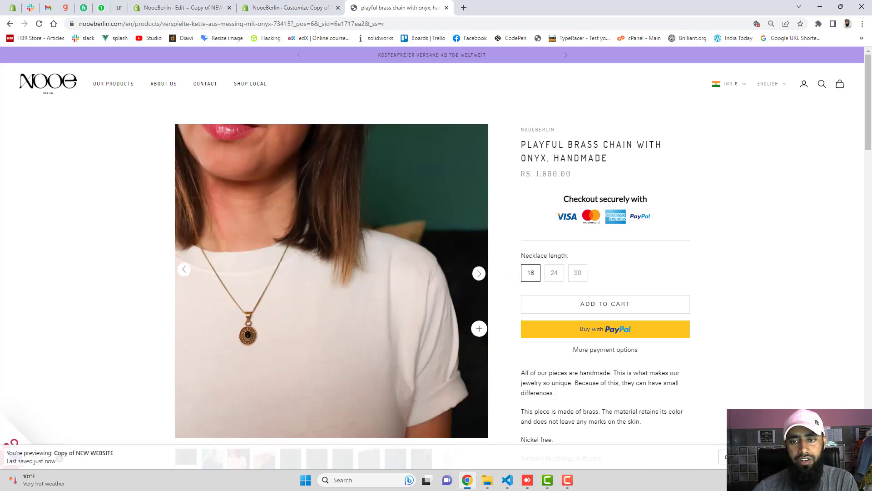
left_click(479, 275)
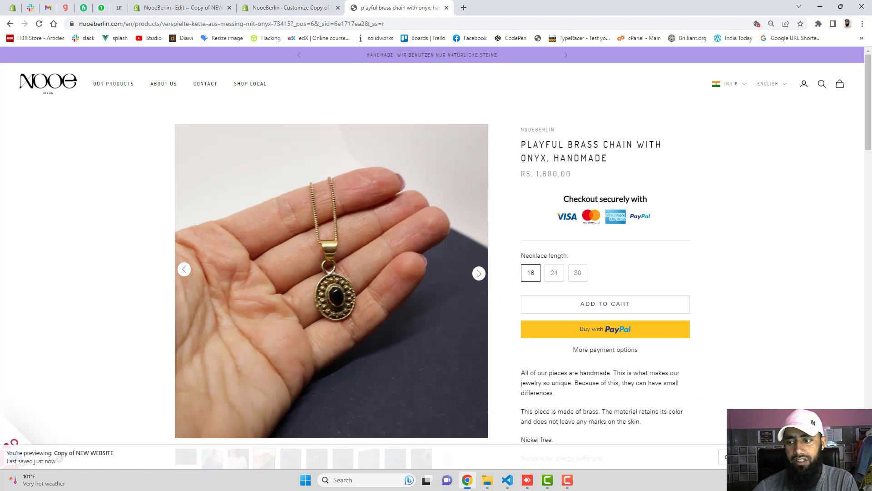
left_click(479, 273)
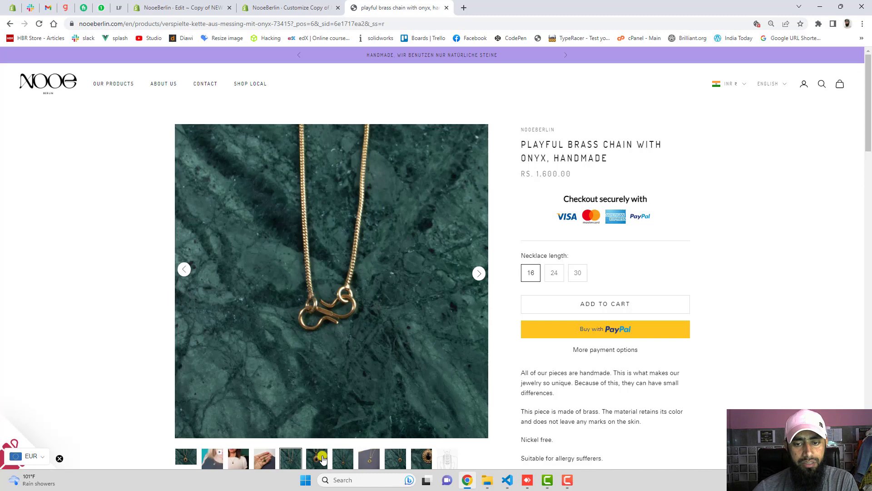
left_click(318, 460)
left_click(339, 461)
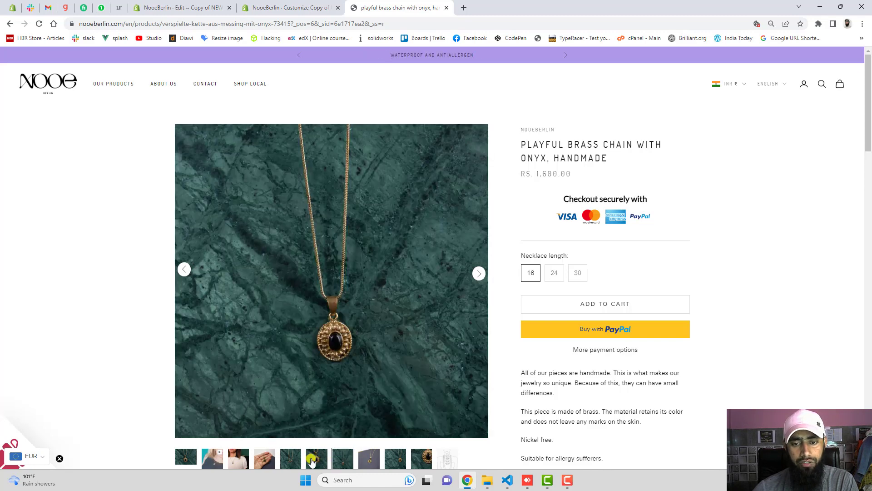
left_click(238, 460)
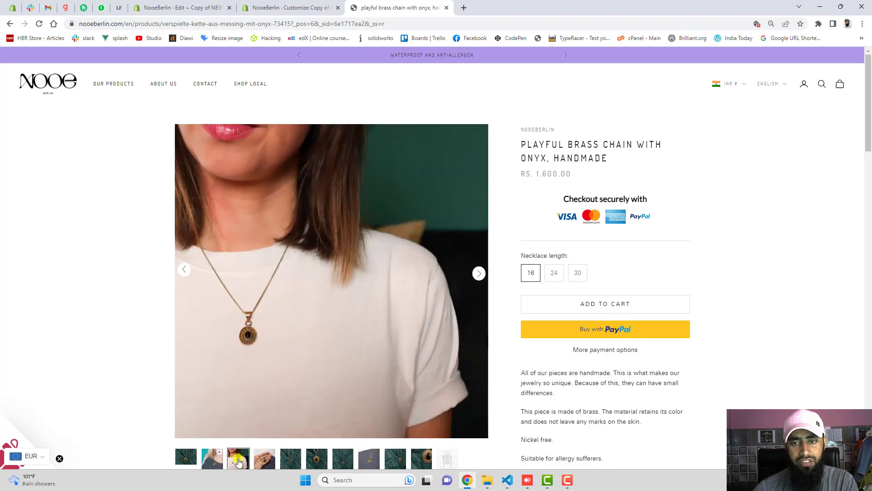
- Open DevTools in device mode and step the mobile gallery back to the first green-marble photo
key("ctrl+shift+i")
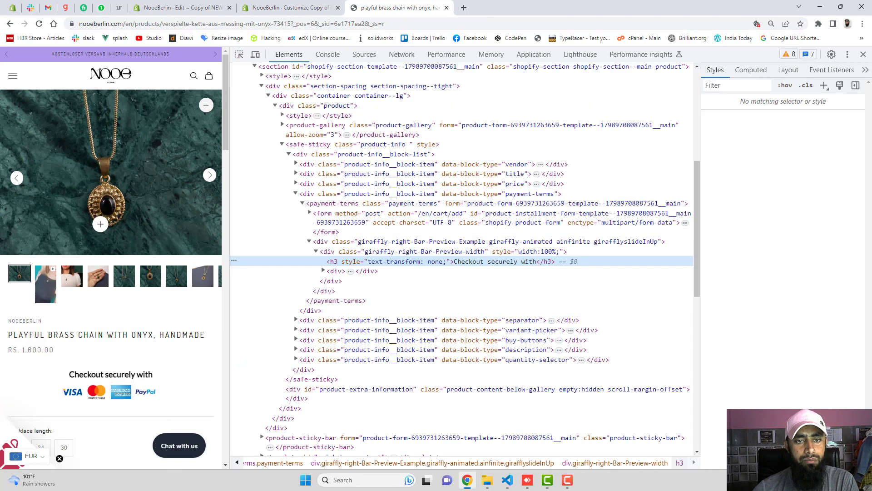
left_click(255, 55)
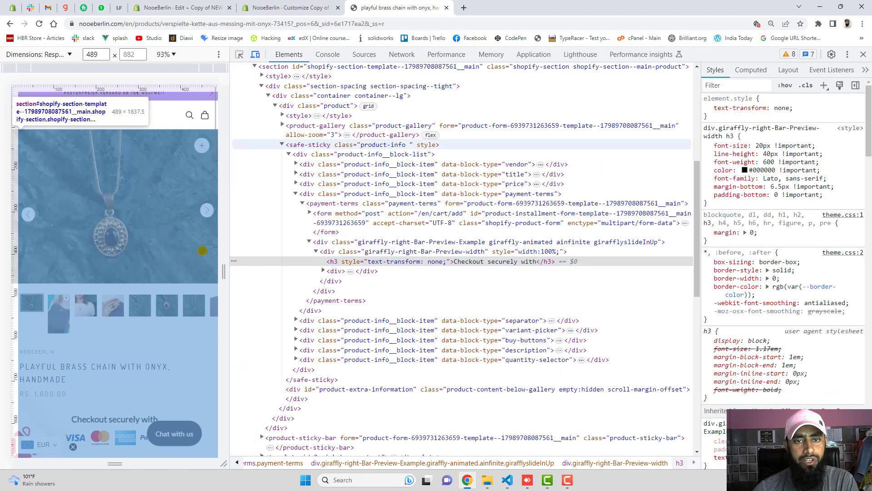
left_click(206, 211)
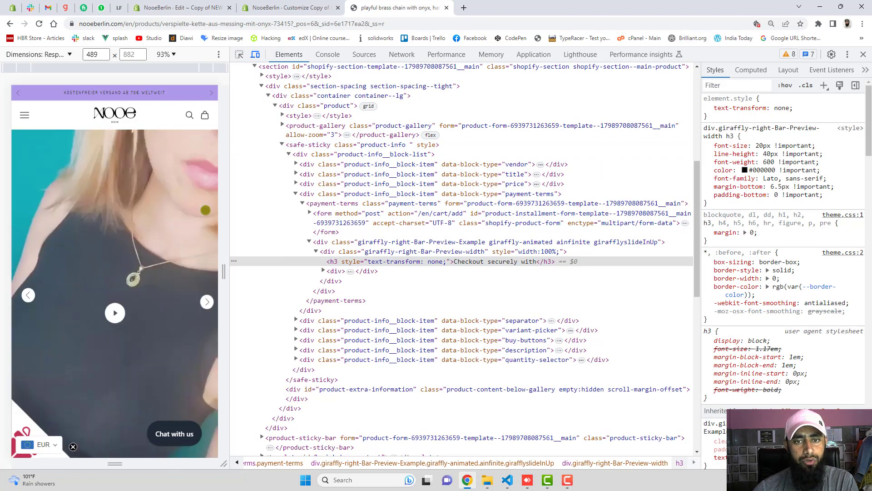
left_click(207, 302)
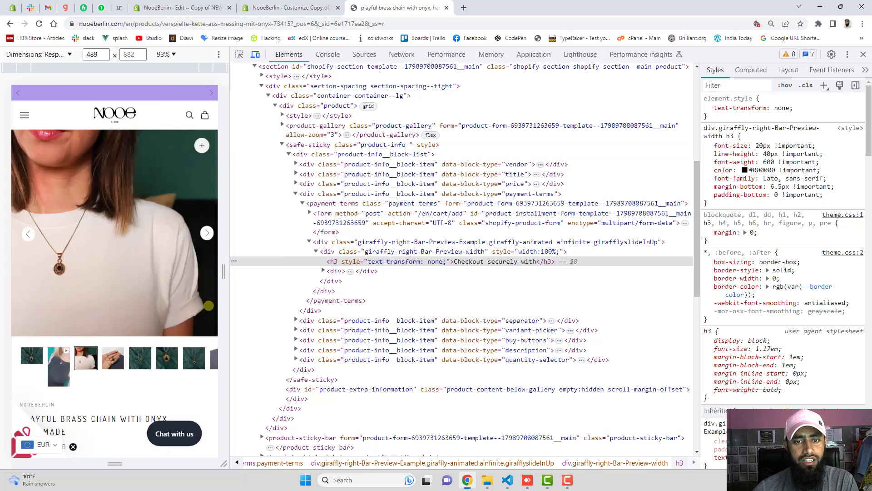
left_click(207, 233)
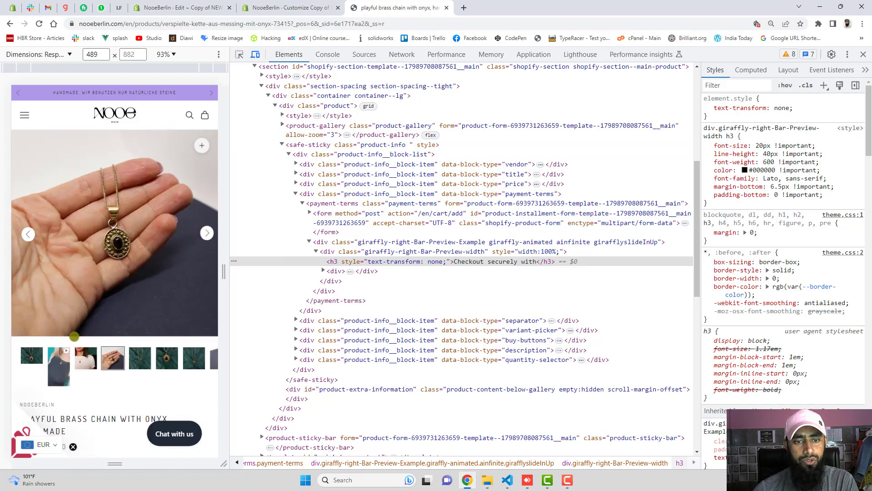
left_click(31, 356)
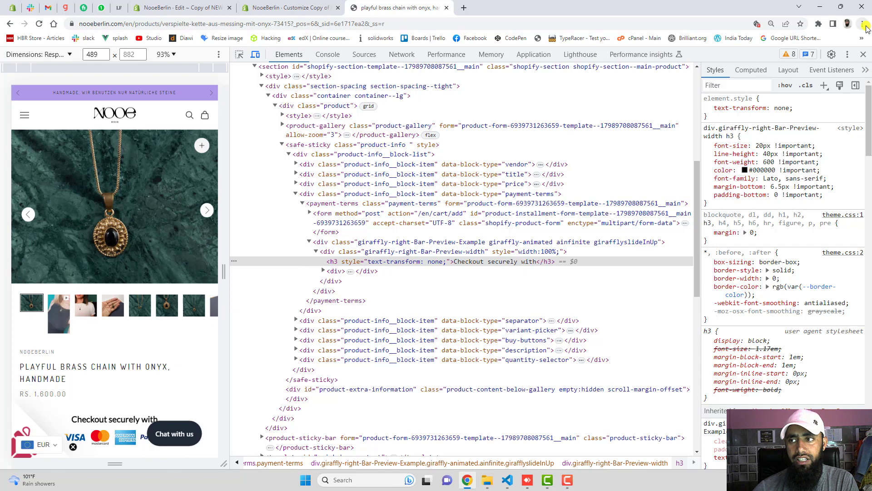
- Close DevTools and browse the necklace photos in the full-screen zoom view up to the clasp photo
left_click(864, 54)
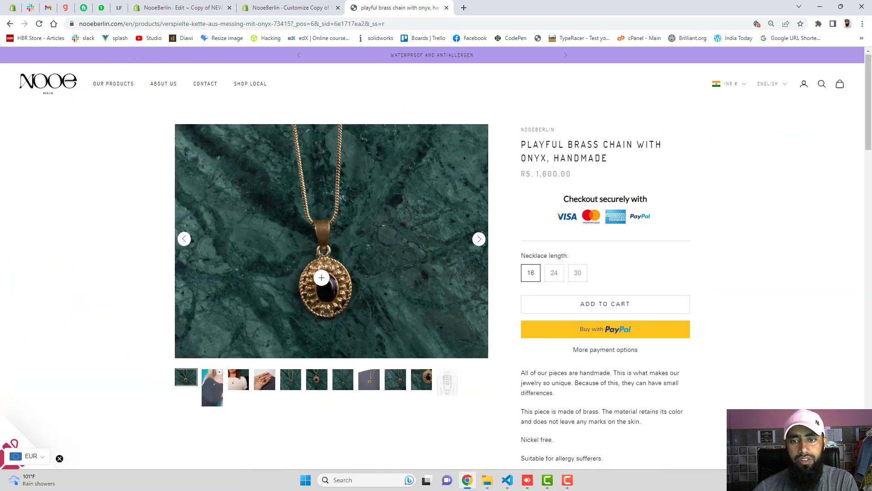
left_click(337, 226)
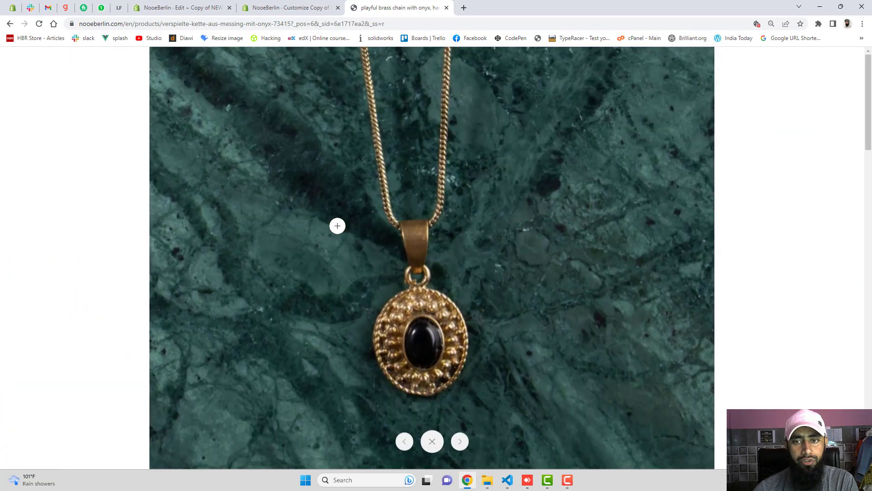
left_click(460, 441)
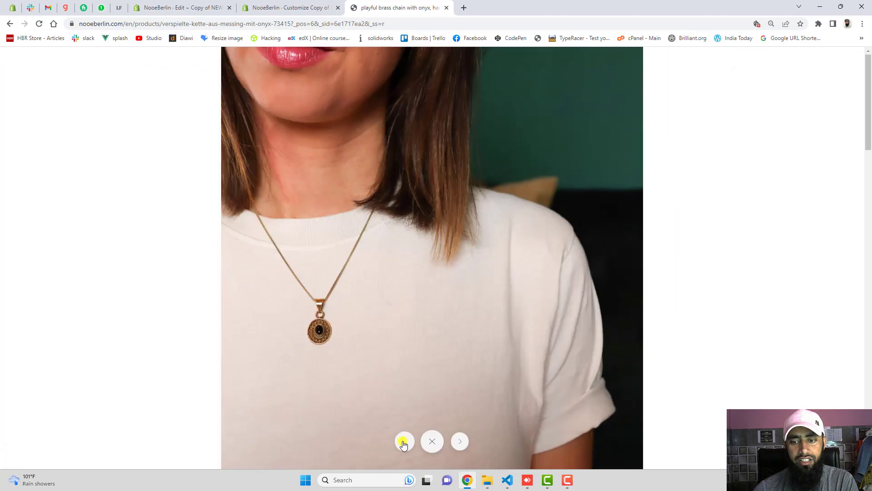
left_click(404, 444)
left_click(460, 442)
left_click(462, 443)
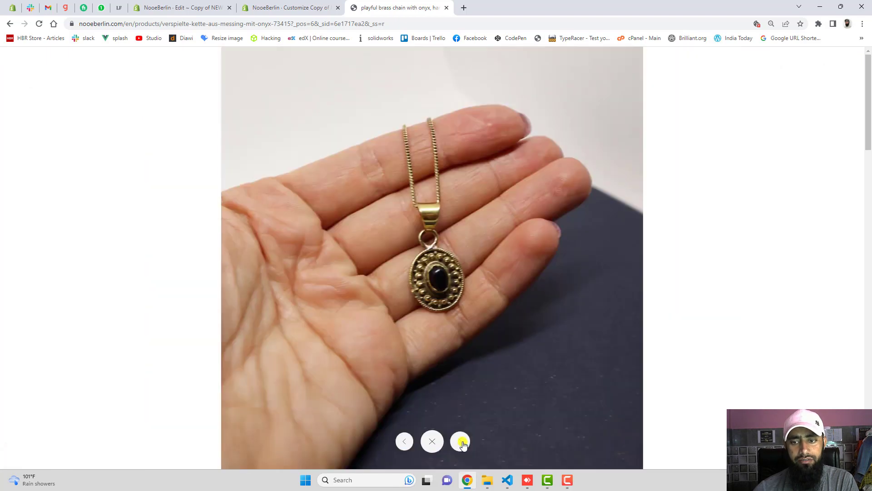
left_click(462, 443)
- Zoom into the clasp photo, exit the zoom view, and arrow the gallery back to the first photo
left_click(435, 170)
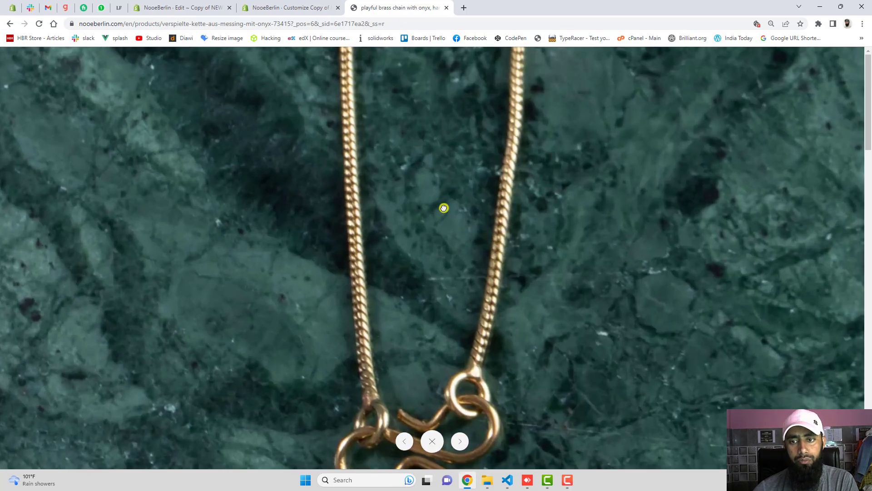
left_click(444, 207)
left_click(433, 441)
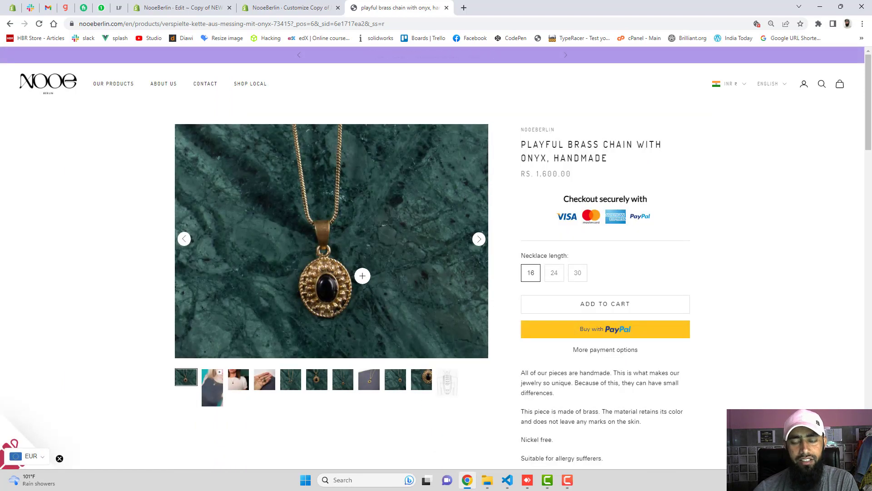
left_click(479, 238)
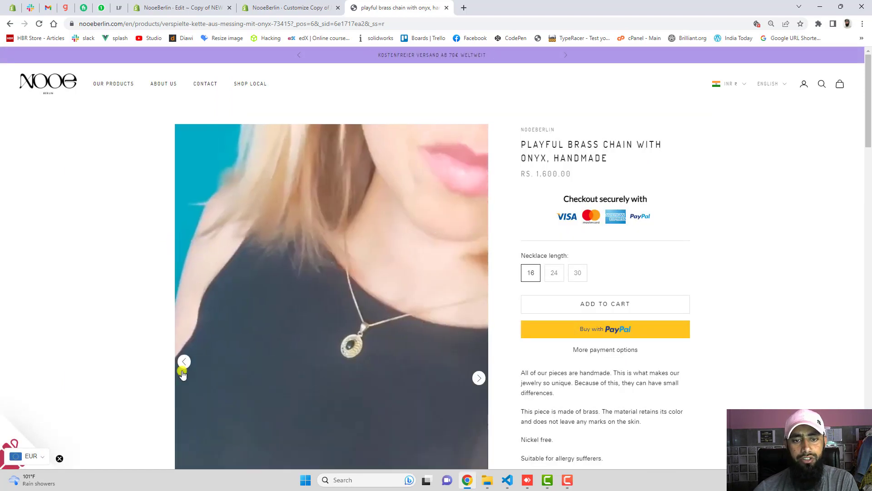
left_click(184, 362)
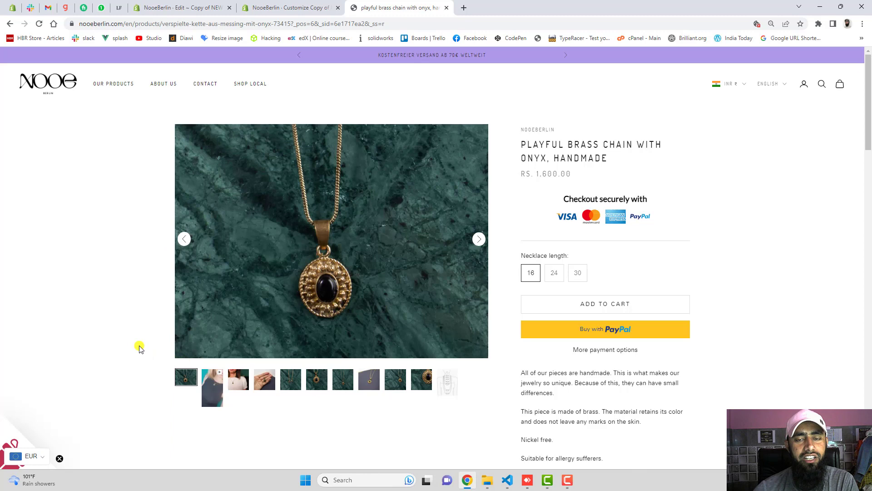